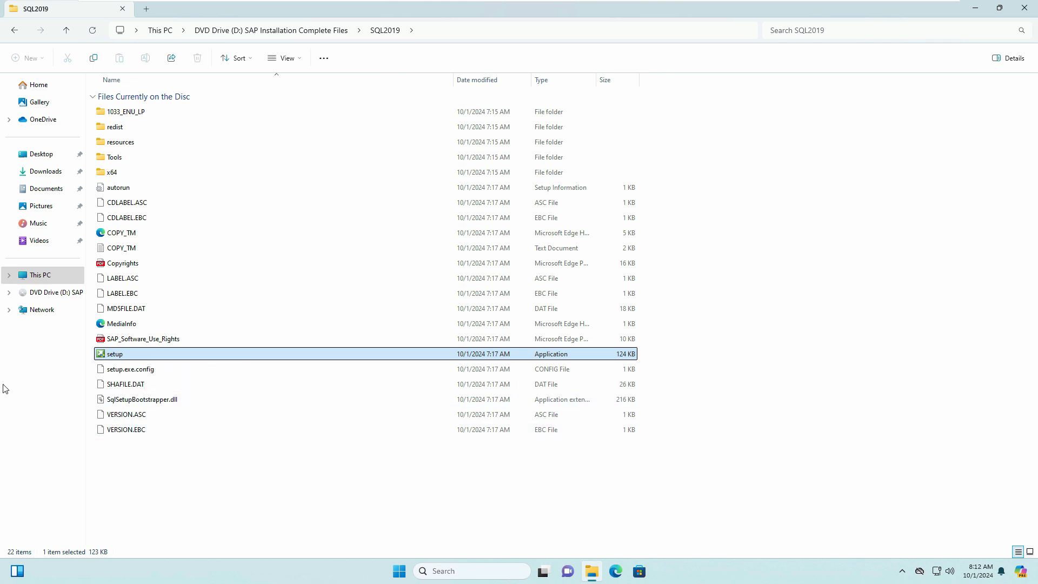
- Launch setup from the SQL2019 folder and start a new SQL Server stand-alone installation
{"action": "key", "text": "ctrl+shift+2"}
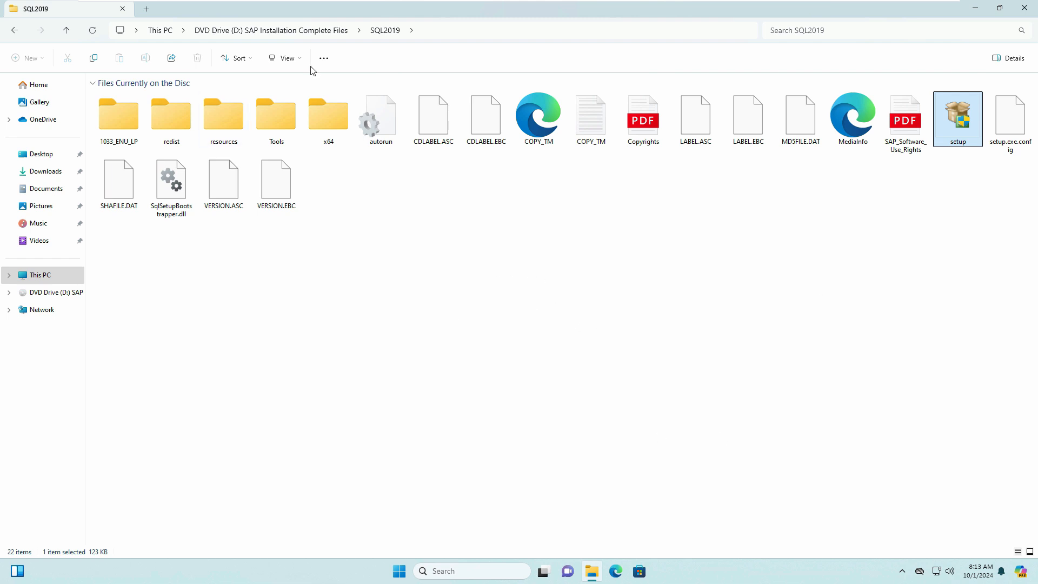
{"action": "right_click", "coordinate": [958, 129]}
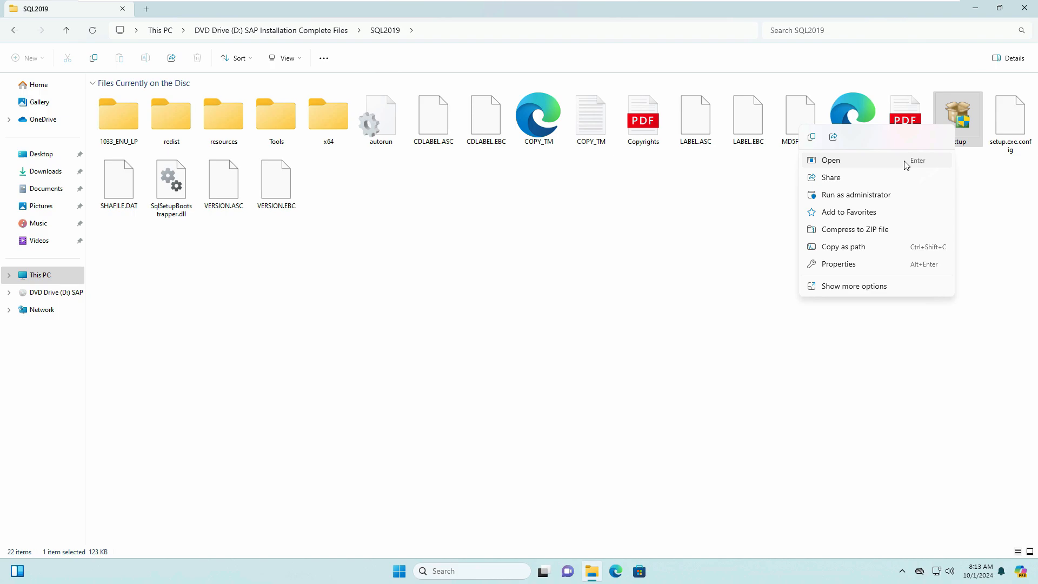
{"action": "left_click", "coordinate": [907, 162]}
{"action": "left_click", "coordinate": [457, 372]}
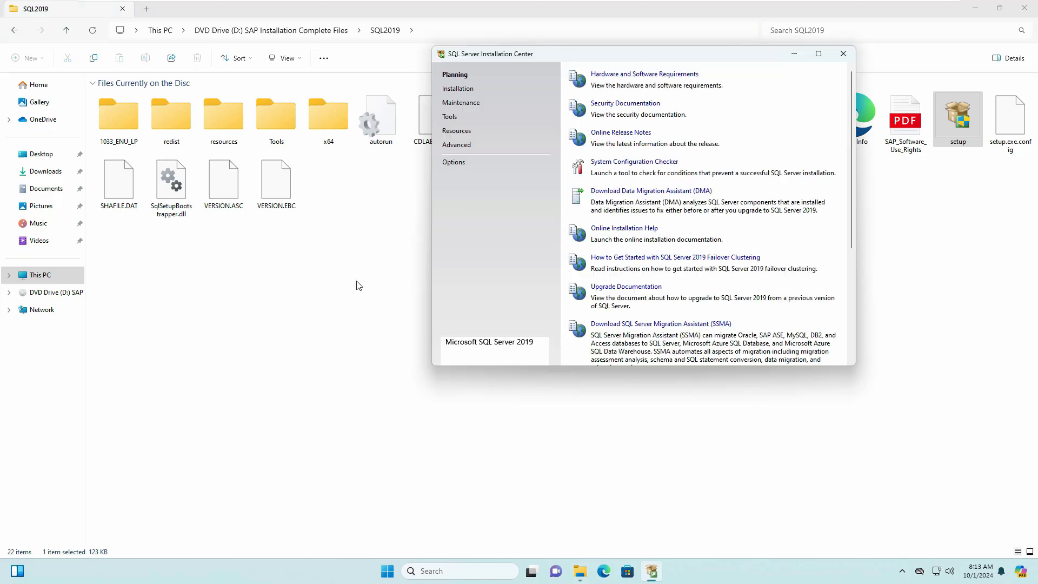
{"action": "left_click", "coordinate": [457, 90]}
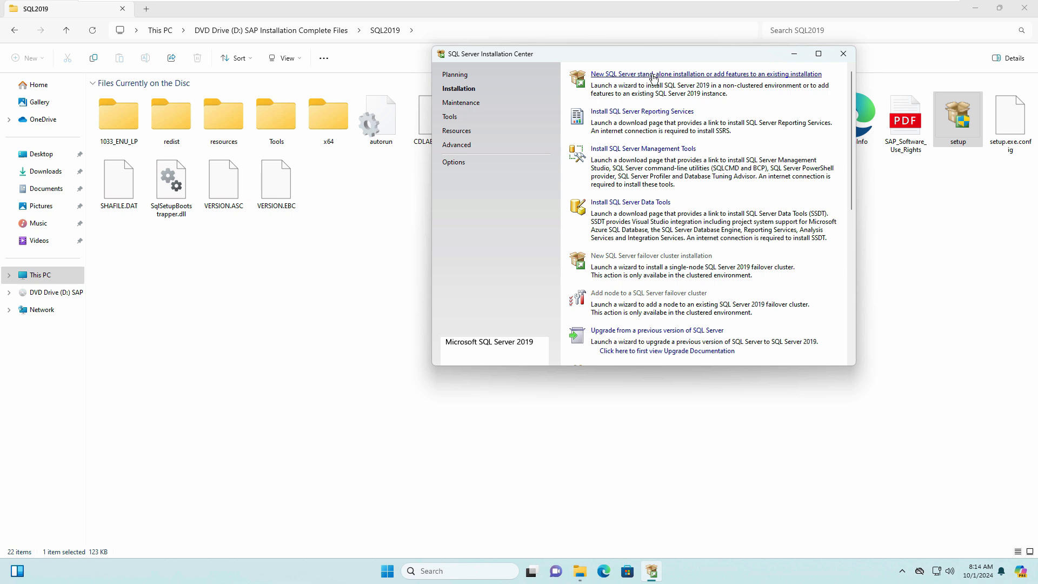
{"action": "left_click", "coordinate": [705, 75]}
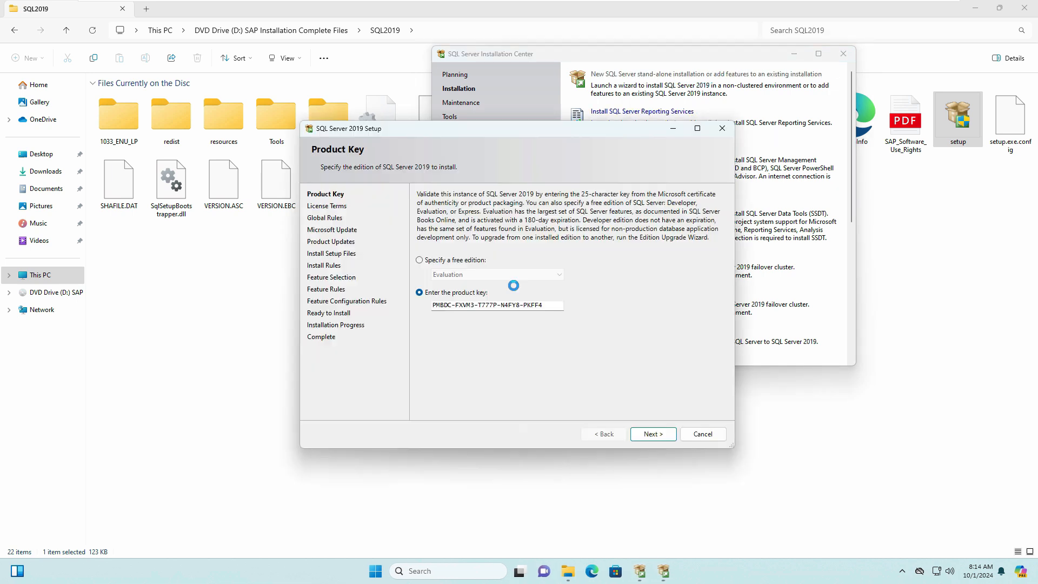
- Keep the prefilled product key, accept the license terms, and continue to feature selection without enabling Microsoft Update
{"action": "left_click", "coordinate": [655, 433]}
{"action": "left_click", "coordinate": [420, 332]}
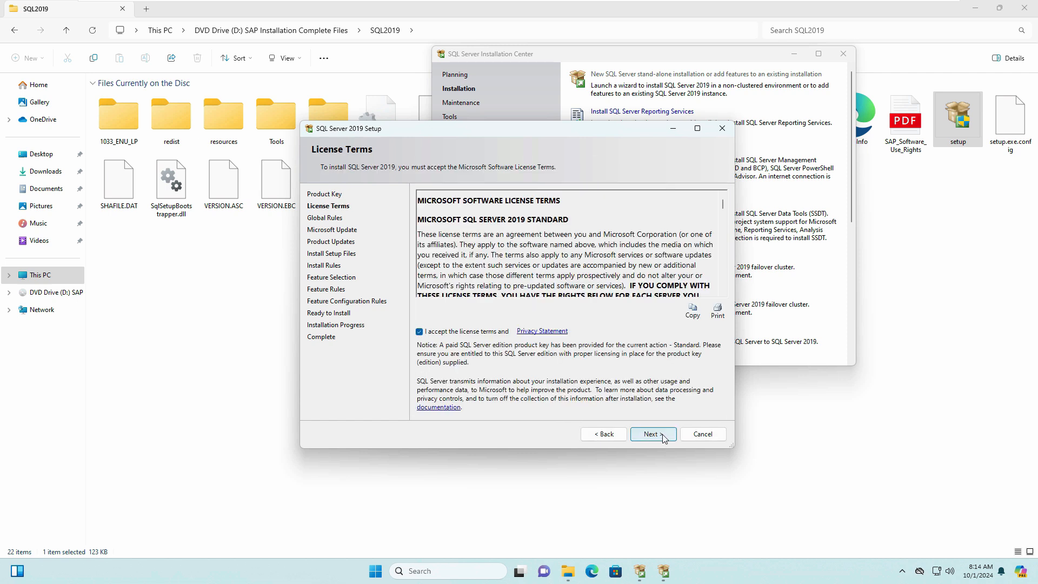
{"action": "left_click", "coordinate": [665, 435]}
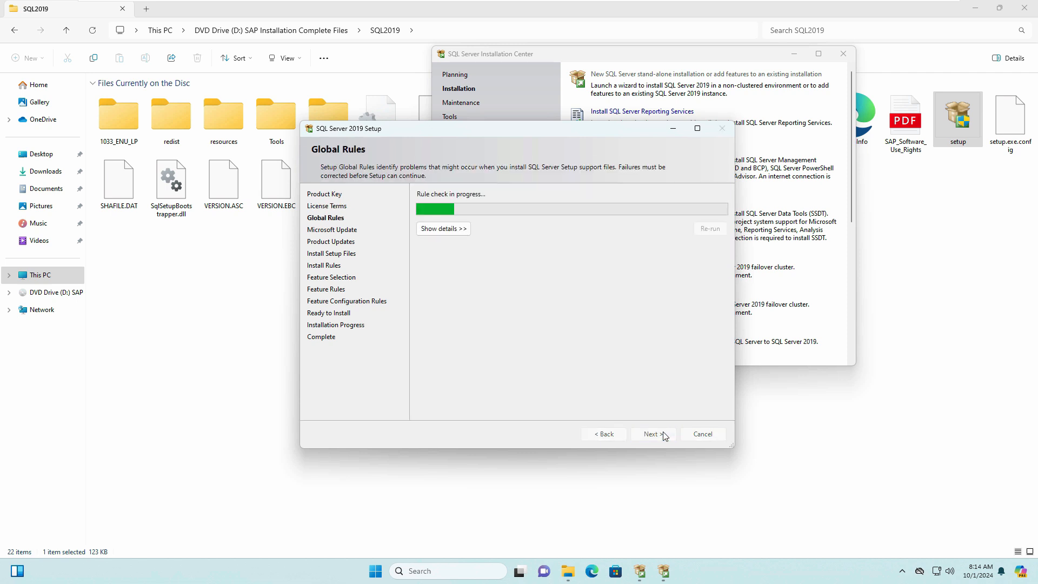
{"action": "left_click", "coordinate": [663, 436]}
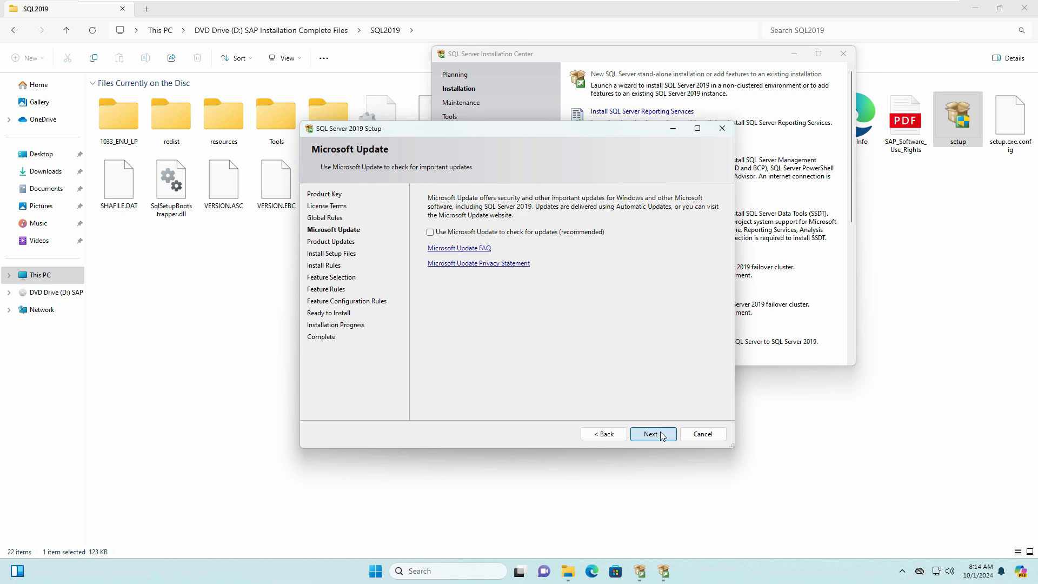
{"action": "left_click", "coordinate": [654, 439]}
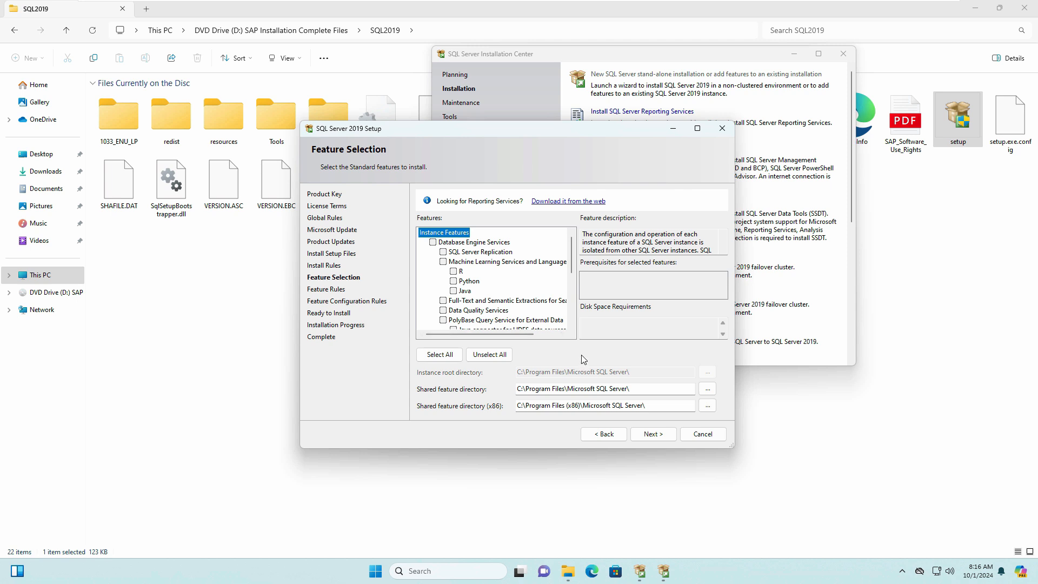
- Select the instance features Database Engine Services, Full-Text and Semantic Extractions, Data Quality Services and Analysis Services
{"action": "left_click", "coordinate": [433, 241]}
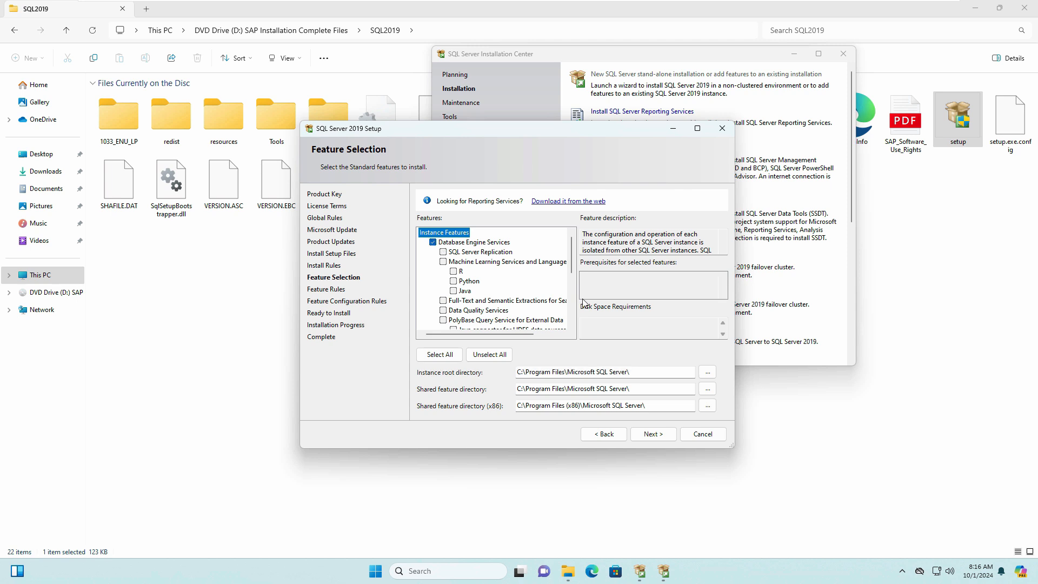
{"action": "scroll", "coordinate": [444, 293], "scroll_direction": "down", "scroll_amount": 1}
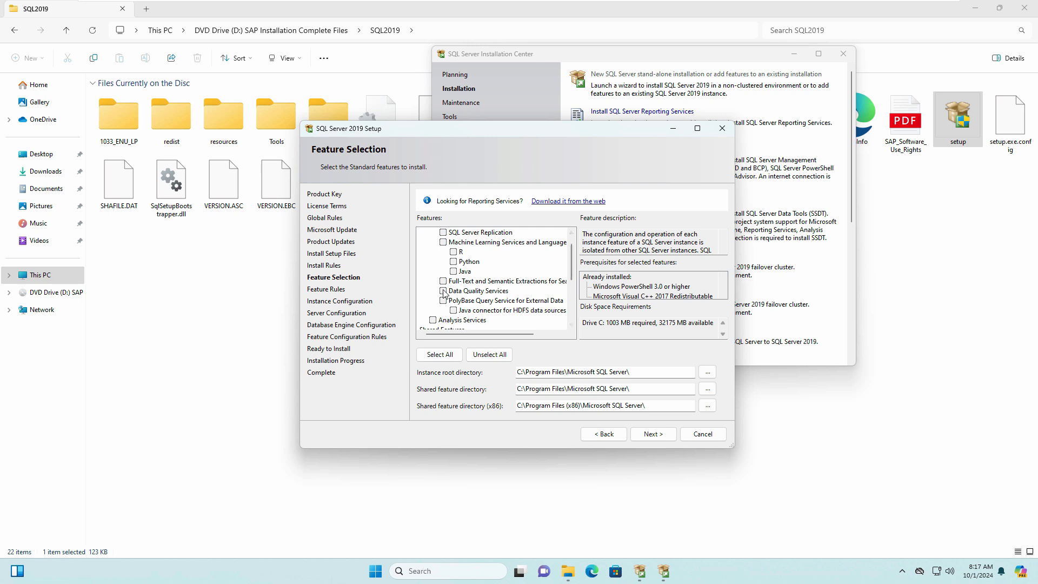
{"action": "left_click", "coordinate": [442, 281]}
{"action": "left_click", "coordinate": [443, 291]}
{"action": "scroll", "coordinate": [561, 286], "scroll_direction": "down", "scroll_amount": 1}
{"action": "left_click", "coordinate": [433, 310]}
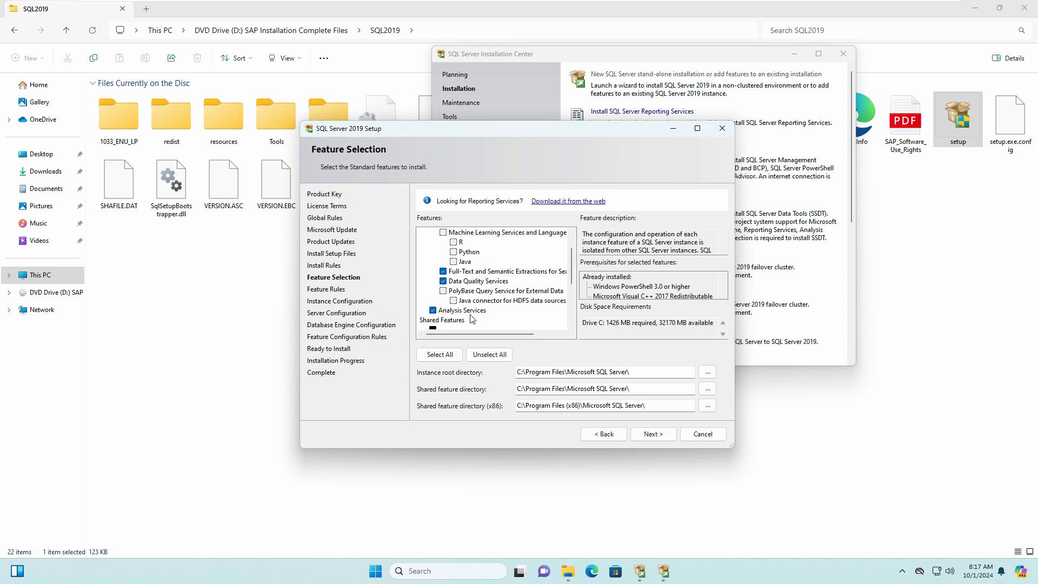
- Add Integration Services from the shared features and proceed to the instance configuration
{"action": "scroll", "coordinate": [557, 300], "scroll_direction": "down", "scroll_amount": 2}
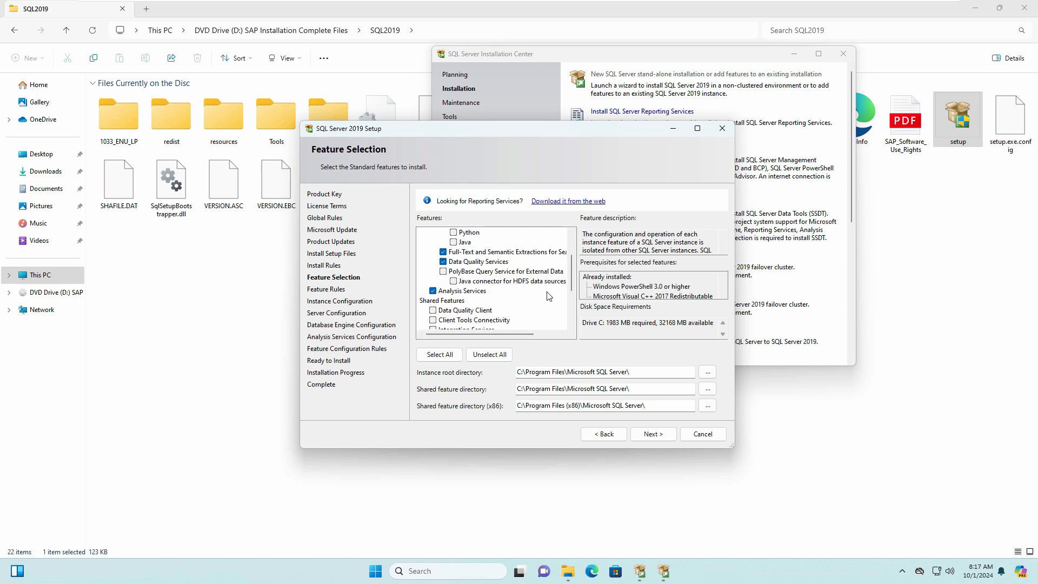
{"action": "scroll", "coordinate": [540, 292], "scroll_direction": "down", "scroll_amount": 4}
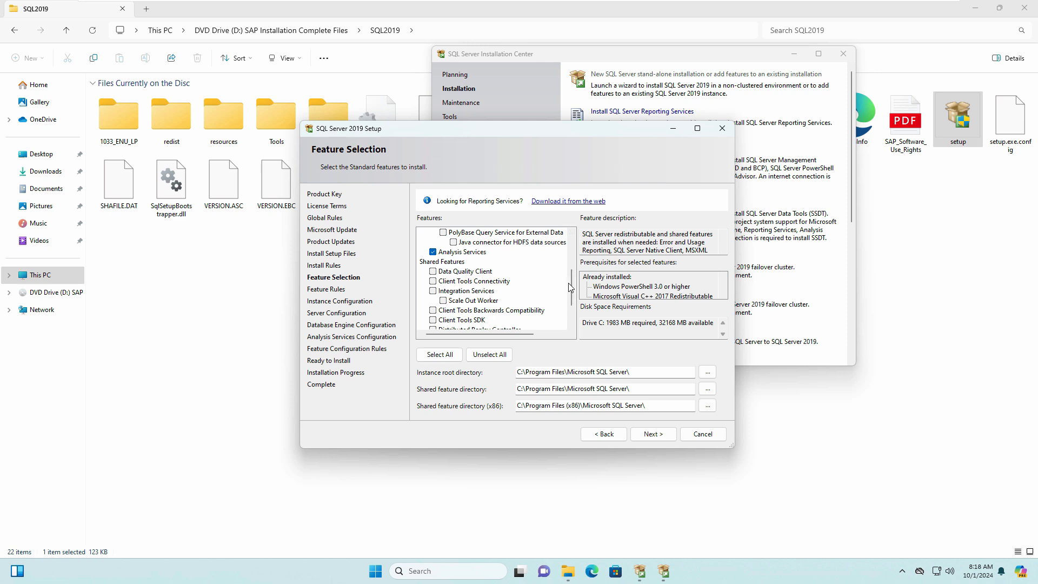
{"action": "left_click_drag", "start_coordinate": [572, 291], "coordinate": [572, 304]}
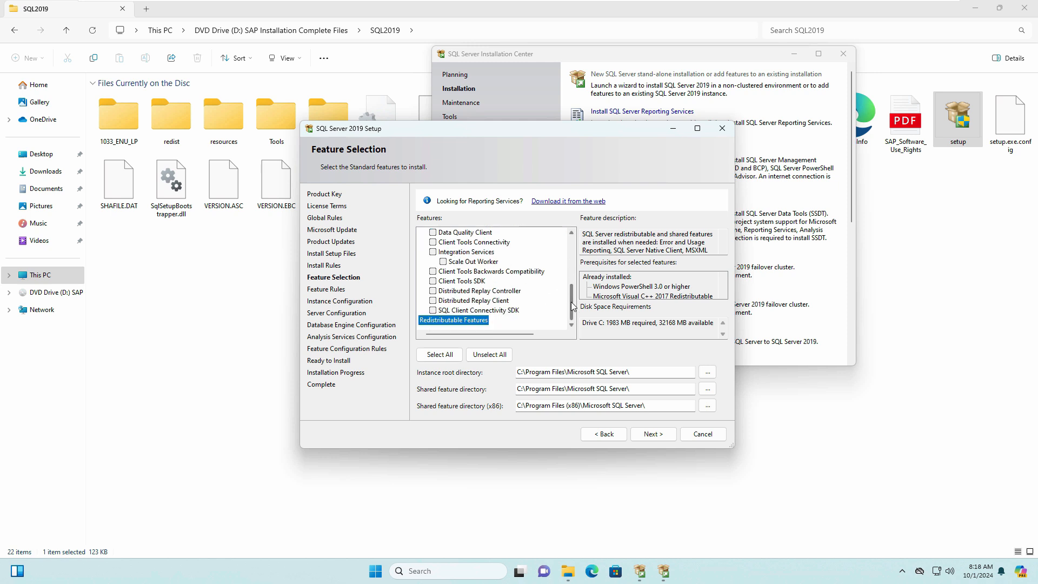
{"action": "left_click", "coordinate": [433, 252]}
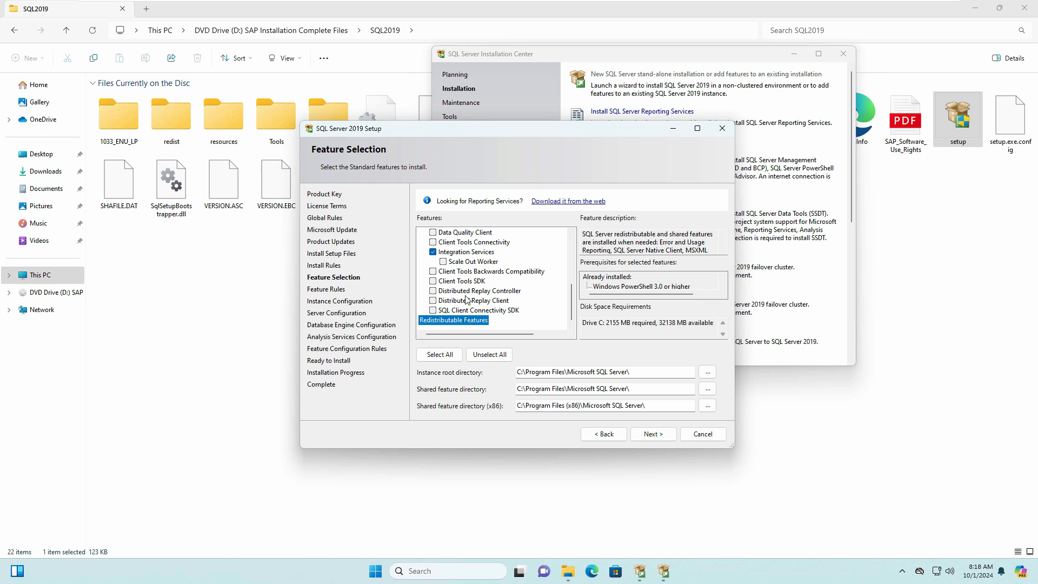
{"action": "left_click", "coordinate": [661, 440]}
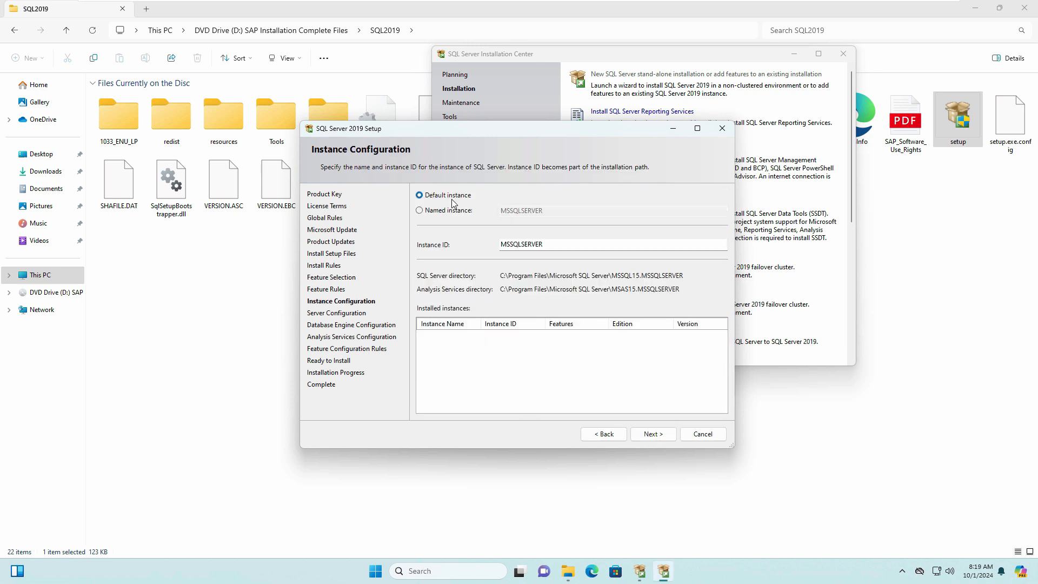
- Configure a named instance called SQL2019 and keep the default service accounts and startup types
{"action": "left_click", "coordinate": [425, 211]}
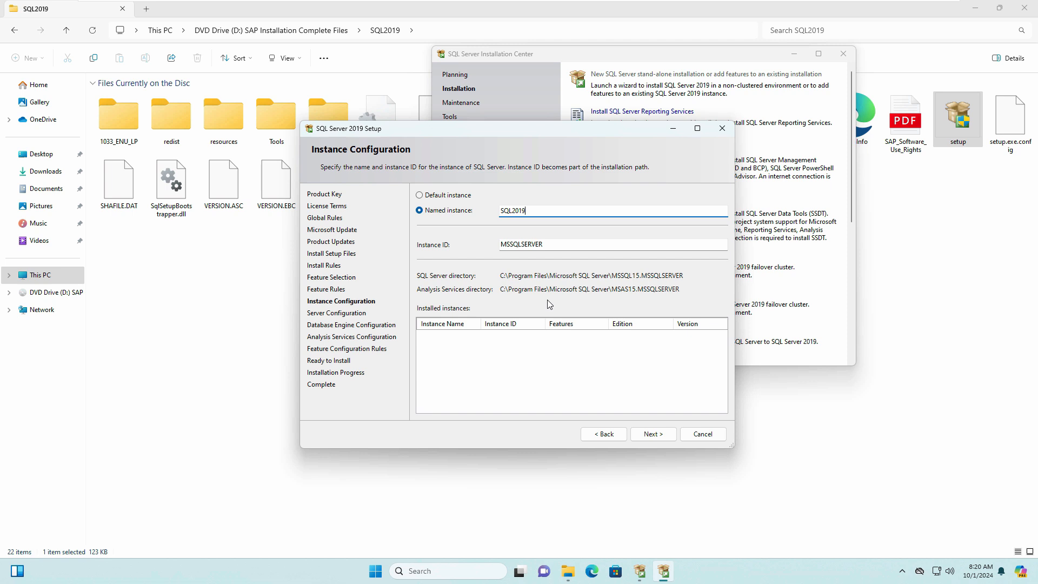
{"action": "left_click", "coordinate": [658, 438]}
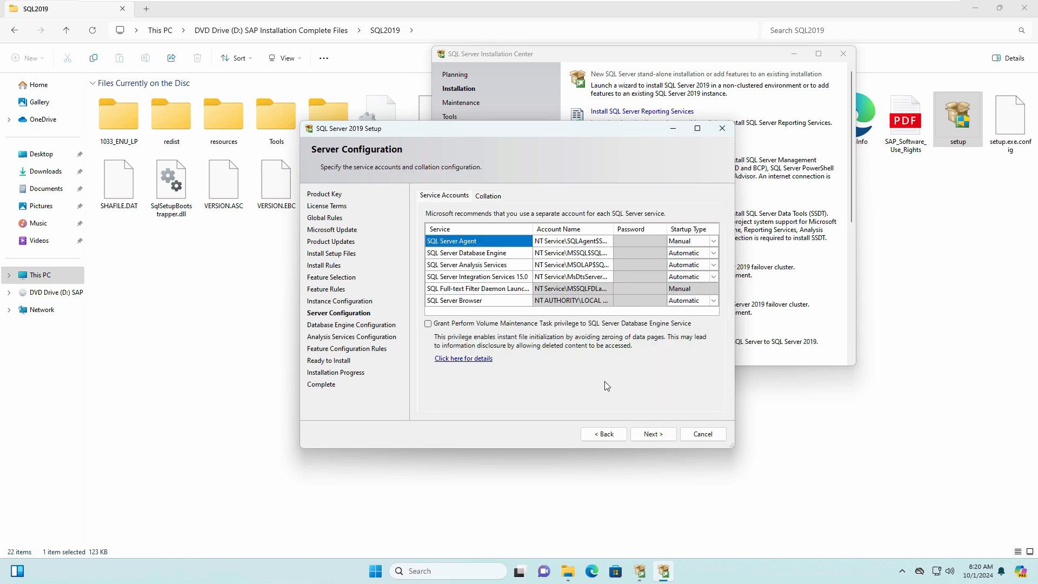
{"action": "left_click", "coordinate": [659, 437]}
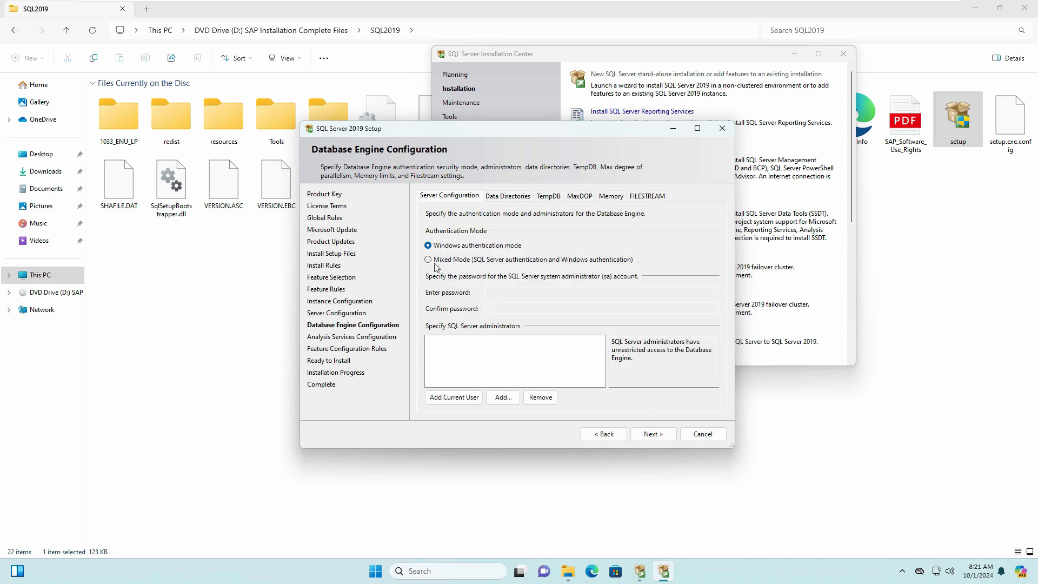
- Set Database Engine authentication to Mixed Mode, then enter and confirm the sa account password
{"action": "left_click", "coordinate": [439, 261]}
{"action": "left_click", "coordinate": [534, 292]}
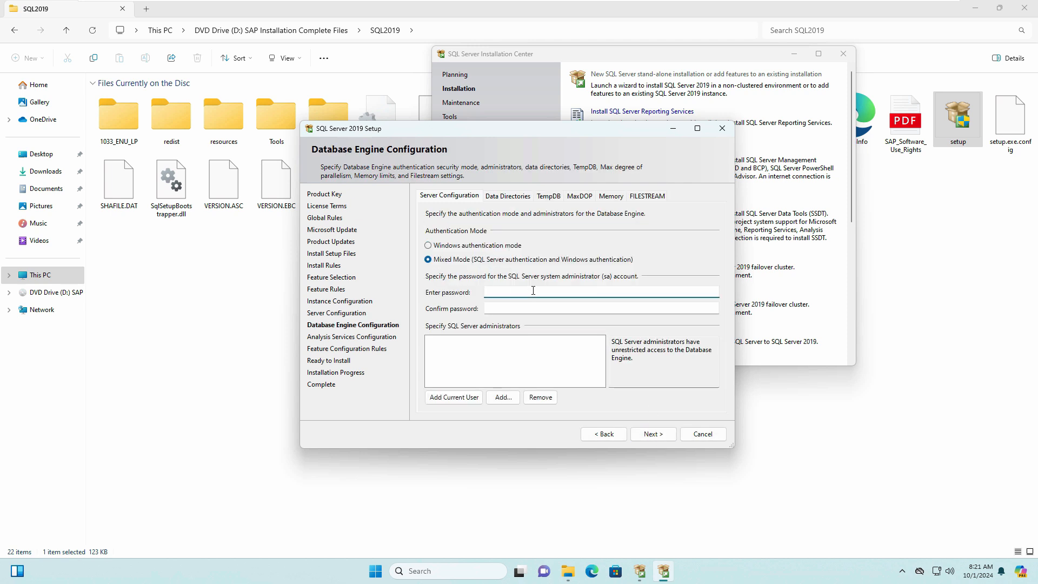
{"action": "type", "text": "••••"}
{"action": "key", "text": "Tab"}
{"action": "type", "text": "•"}
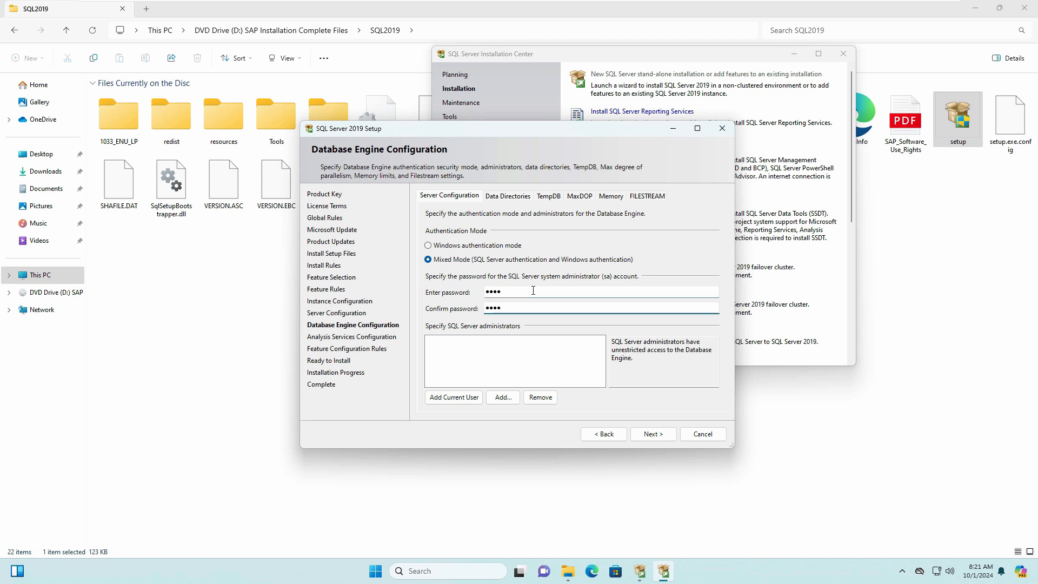
{"action": "type", "text": "•••"}
- Add the current user as administrator for both the Database Engine and Analysis Services, keeping Tabular Mode
{"action": "left_click", "coordinate": [469, 398]}
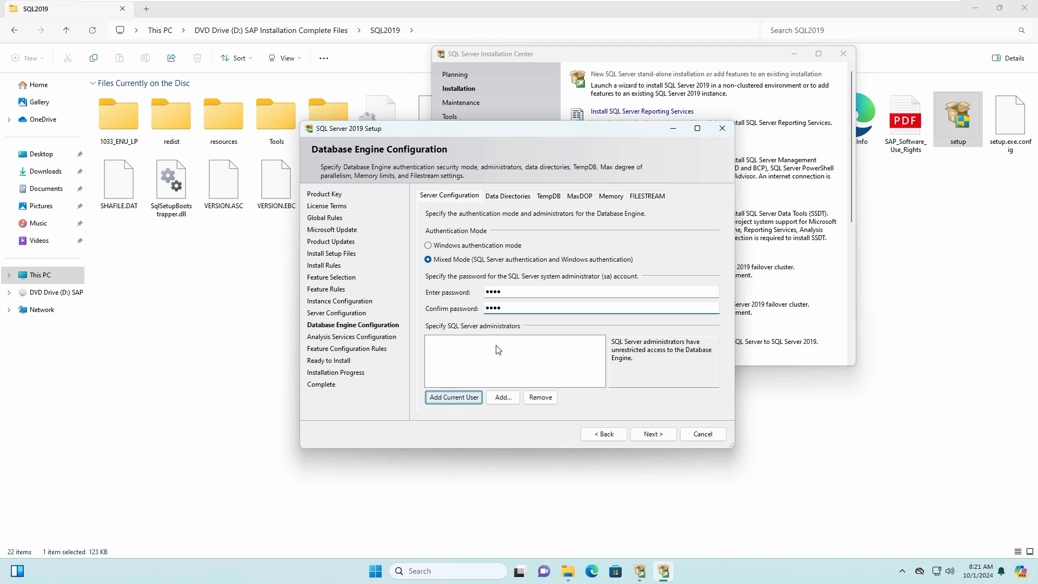
{"action": "left_click", "coordinate": [653, 435]}
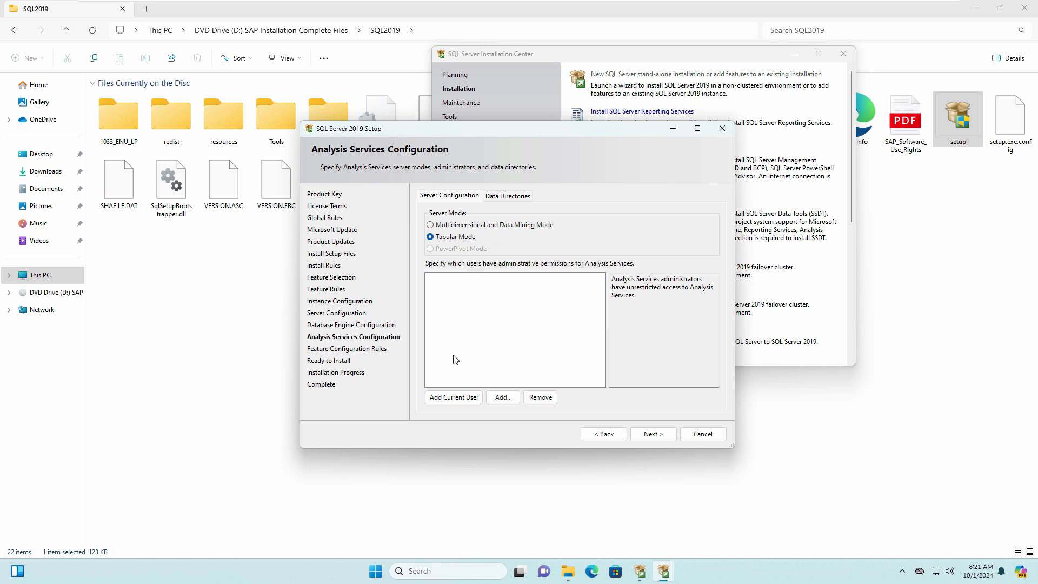
{"action": "left_click", "coordinate": [461, 398]}
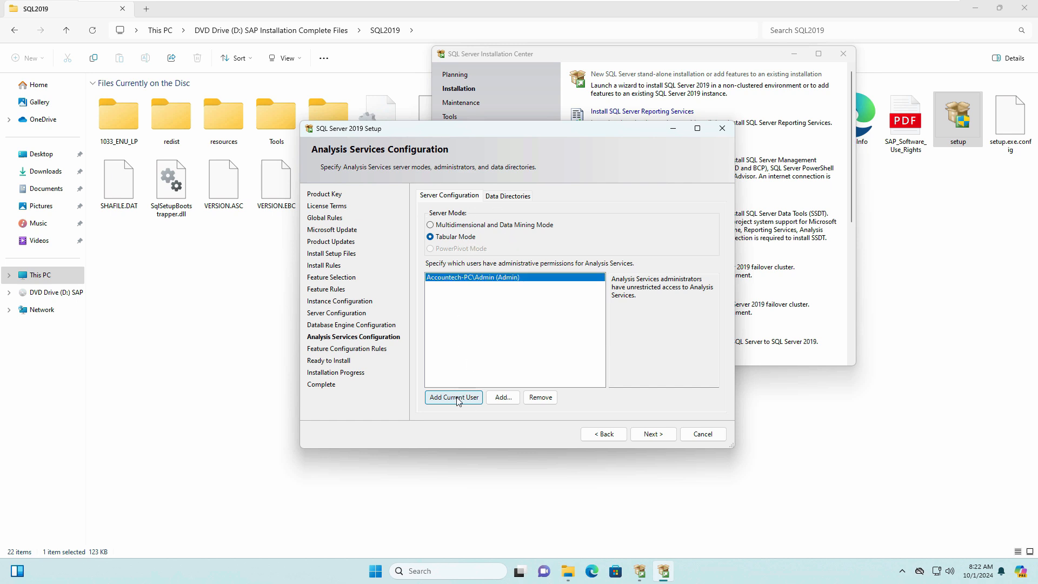
{"action": "left_click", "coordinate": [661, 435]}
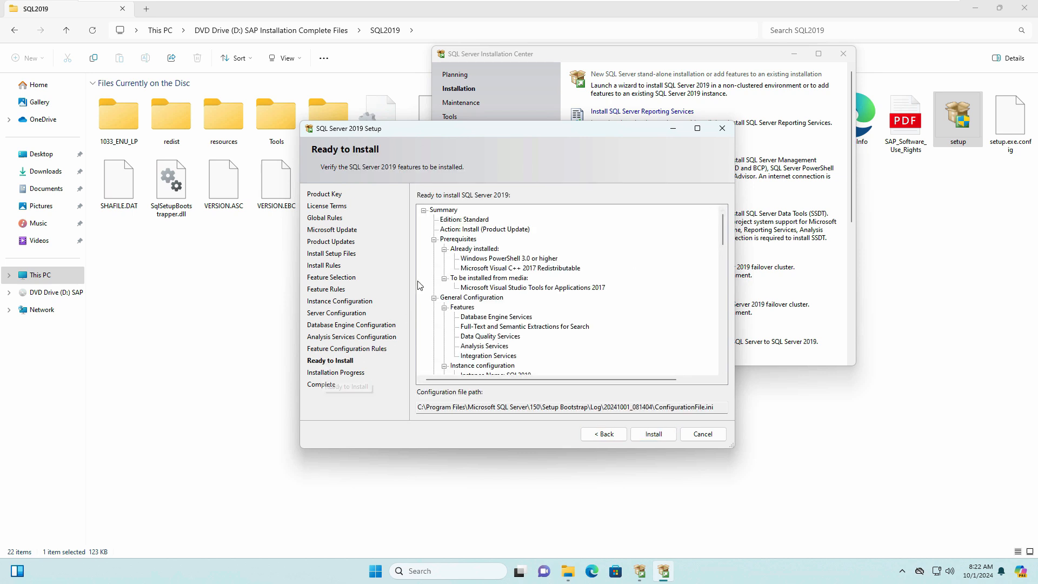
- Run the installation from the Ready to Install summary, review the feature results, and close the setup wizard
{"action": "mouse_move", "coordinate": [724, 235]}
{"action": "left_mouse_down"}
{"action": "mouse_move", "coordinate": [724, 341]}
{"action": "mouse_move", "coordinate": [725, 233]}
{"action": "left_mouse_up"}
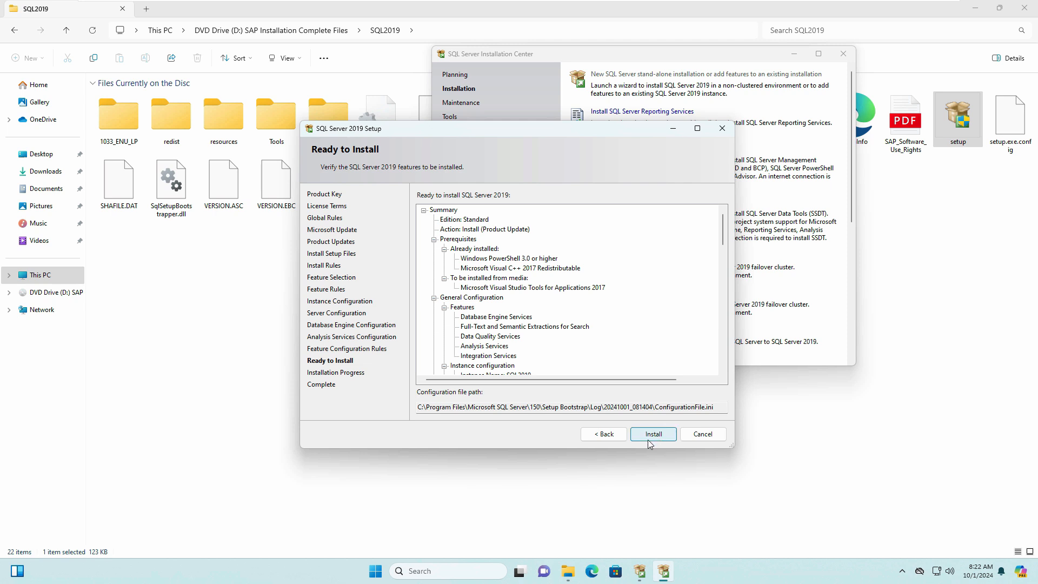
{"action": "left_click", "coordinate": [652, 438]}
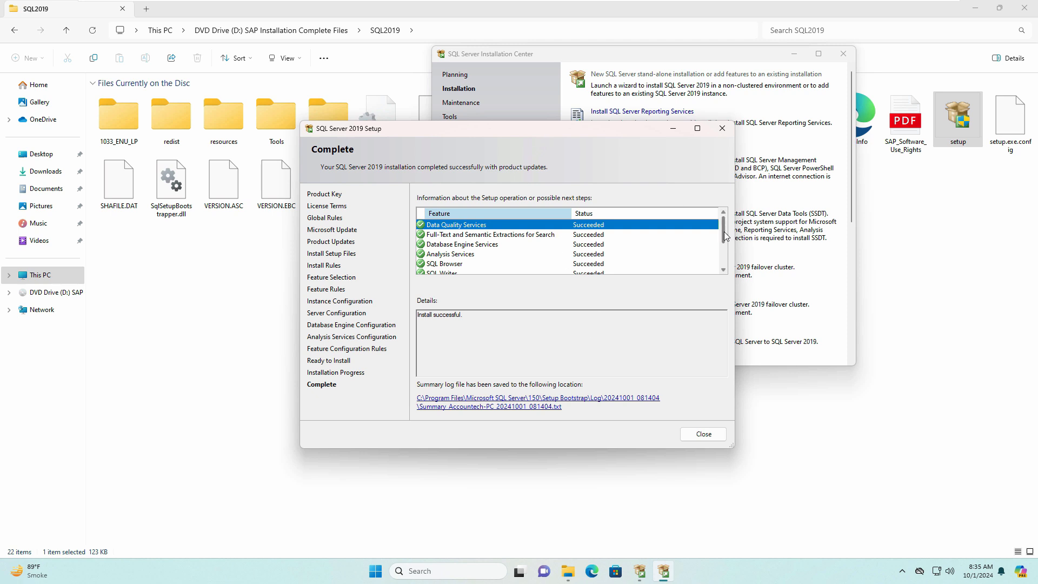
{"action": "left_click_drag", "start_coordinate": [725, 236], "coordinate": [725, 266]}
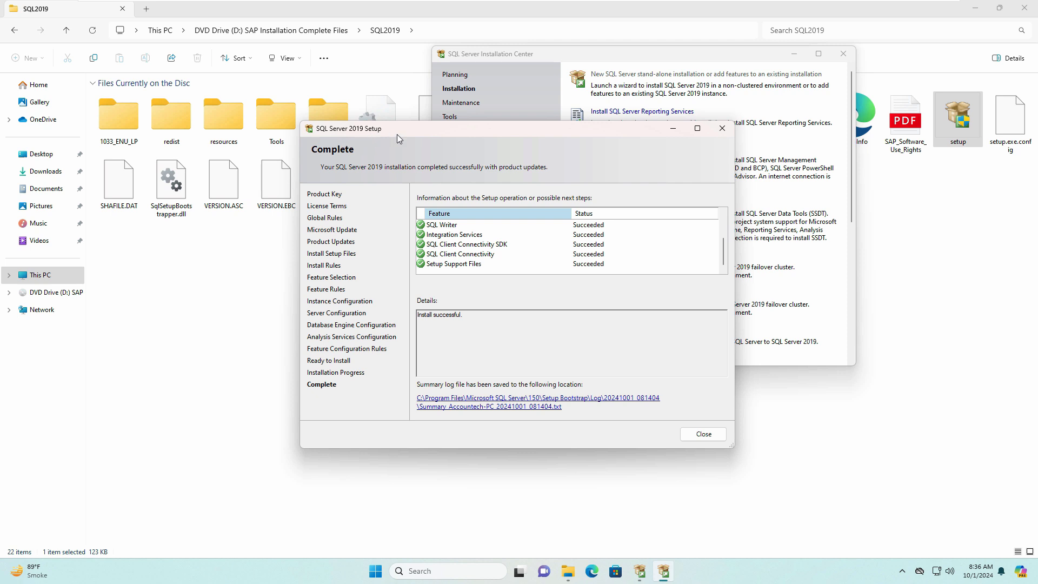
{"action": "left_click", "coordinate": [715, 436]}
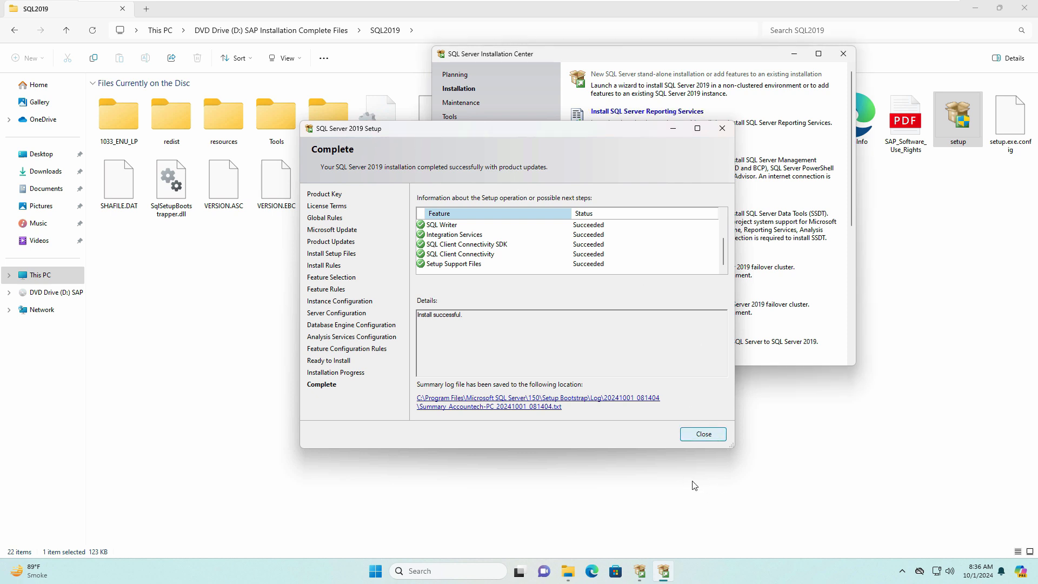